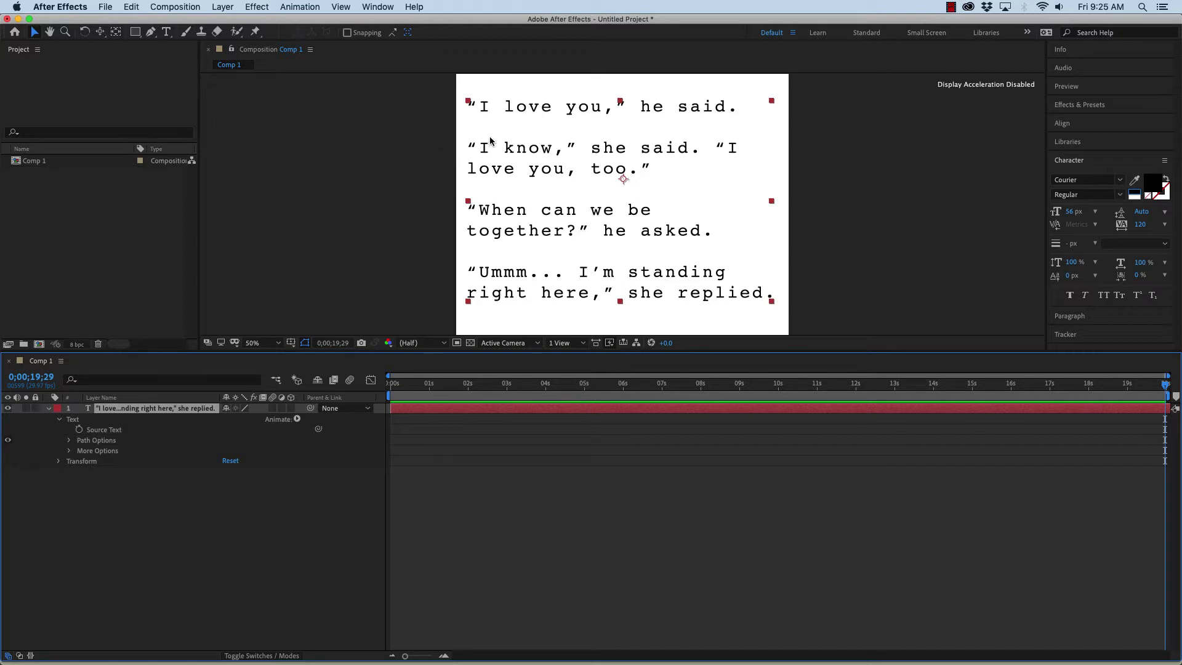
# - Draw a new, empty paragraph text box in the viewer with the Type tool
pyautogui.click(166, 33)
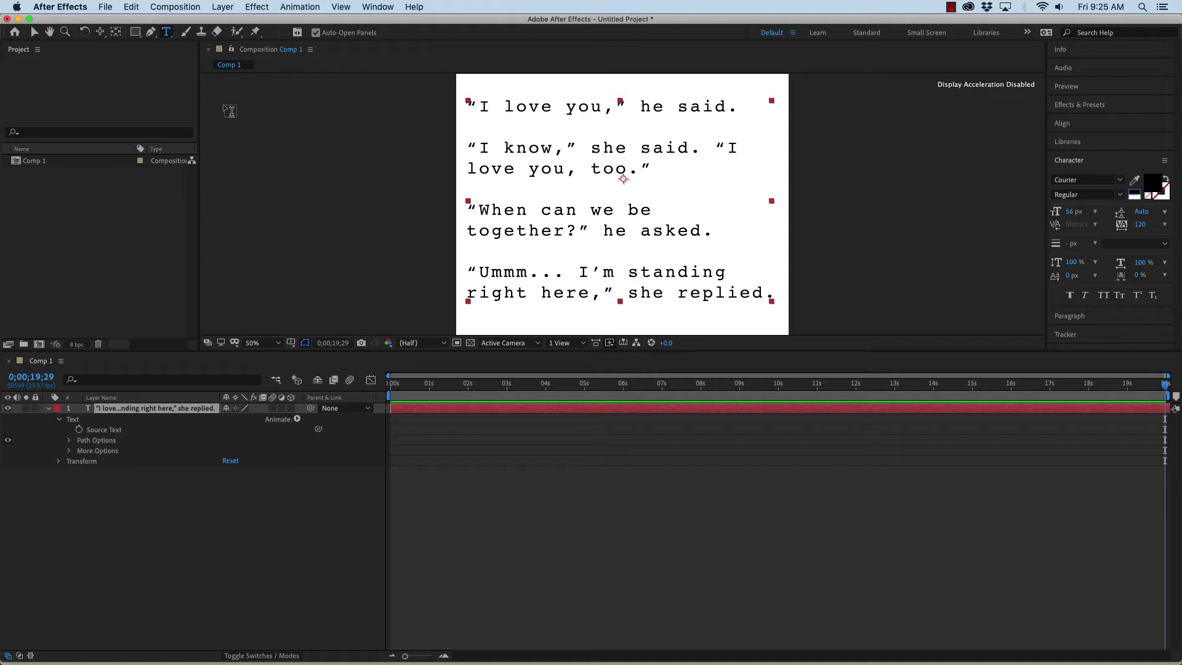
pyautogui.moveTo(239, 99); pyautogui.dragTo(437, 281)
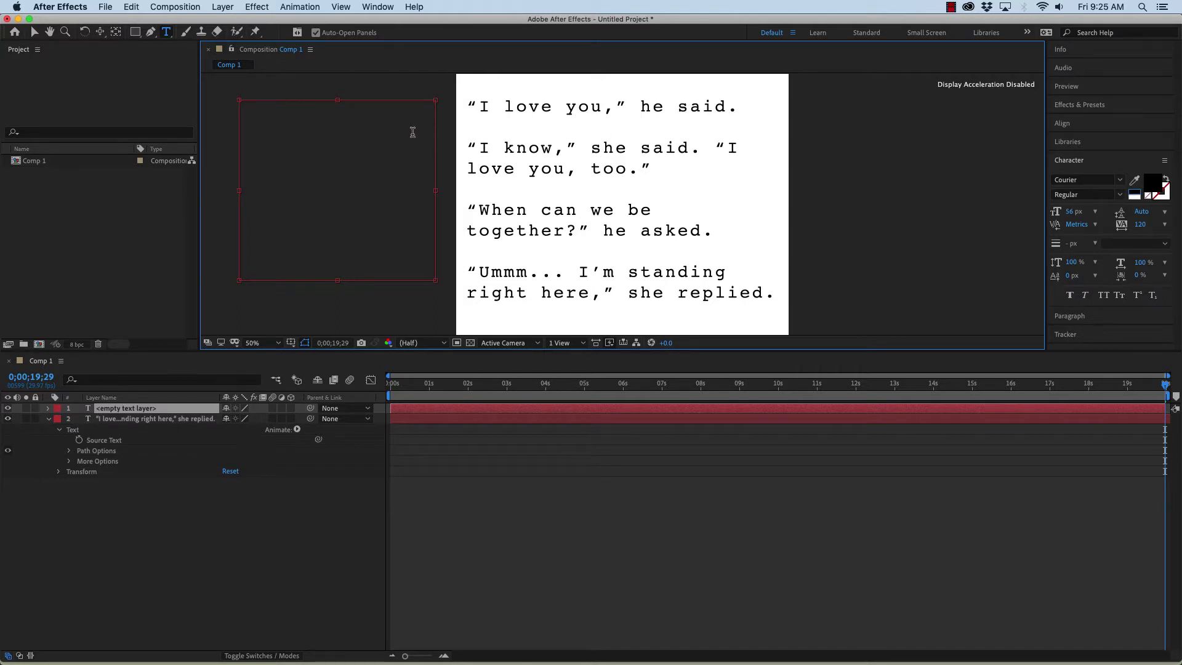
# - Delete the empty text layer and nudge the dialogue text slightly right and down
pyautogui.click(34, 32)
pyautogui.click(349, 124)
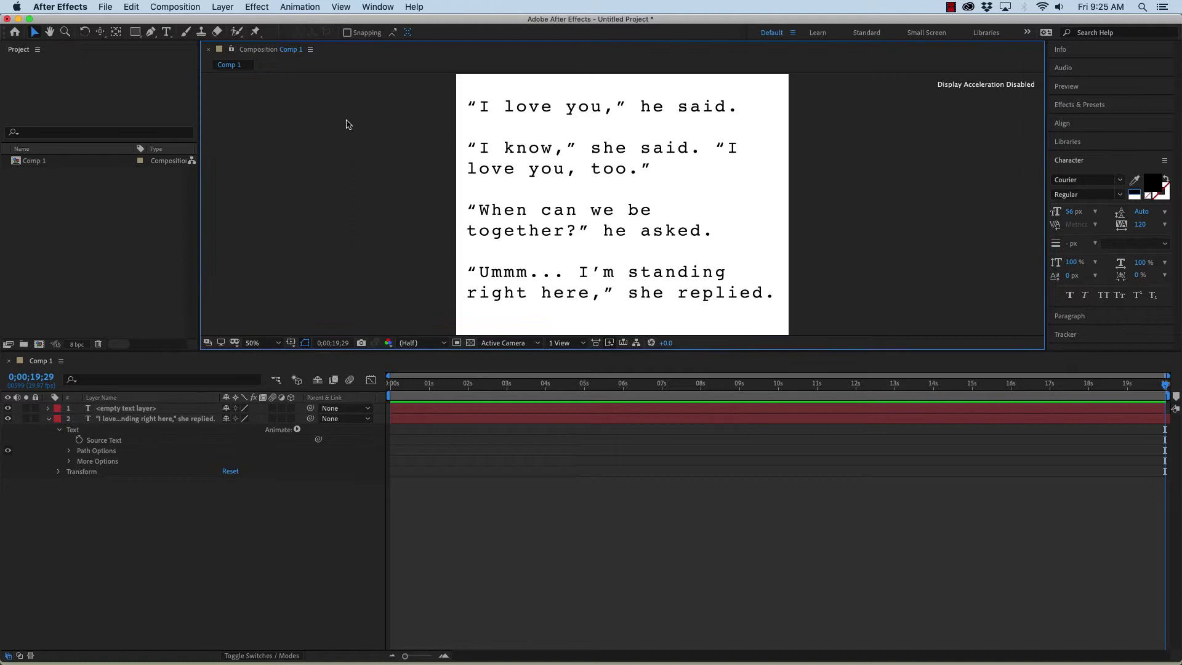
pyautogui.click(170, 408)
pyautogui.press('Delete')
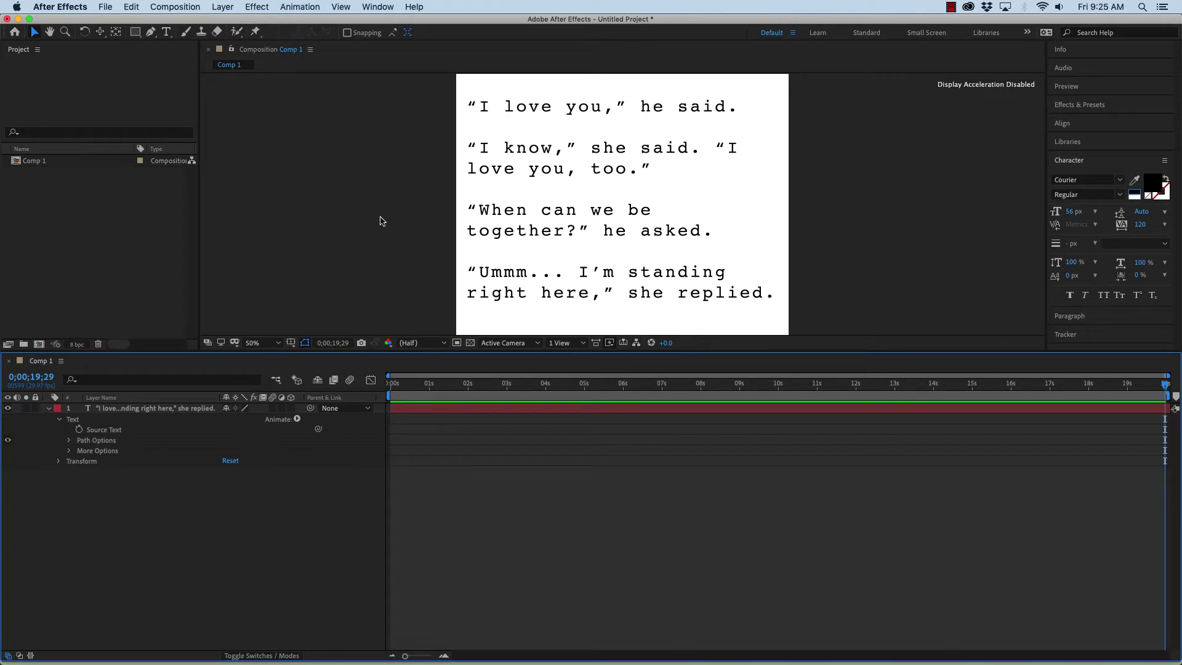
pyautogui.moveTo(534, 111); pyautogui.dragTo(539, 111)
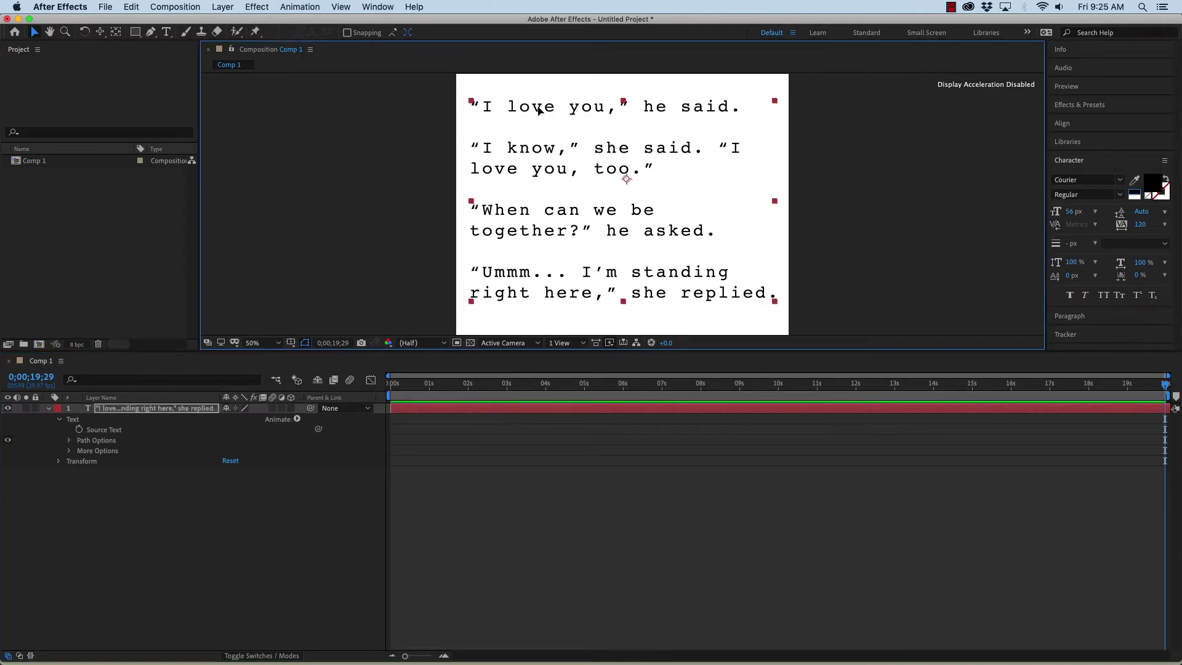
pyautogui.rightClick(349, 146)
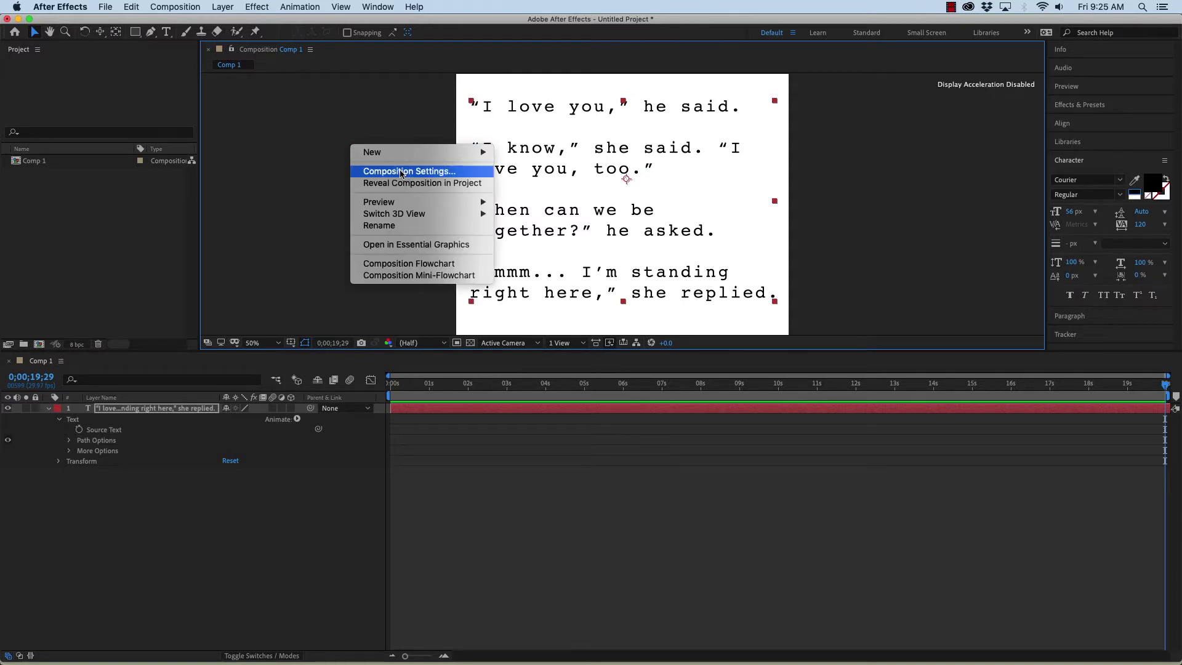
pyautogui.click(402, 172)
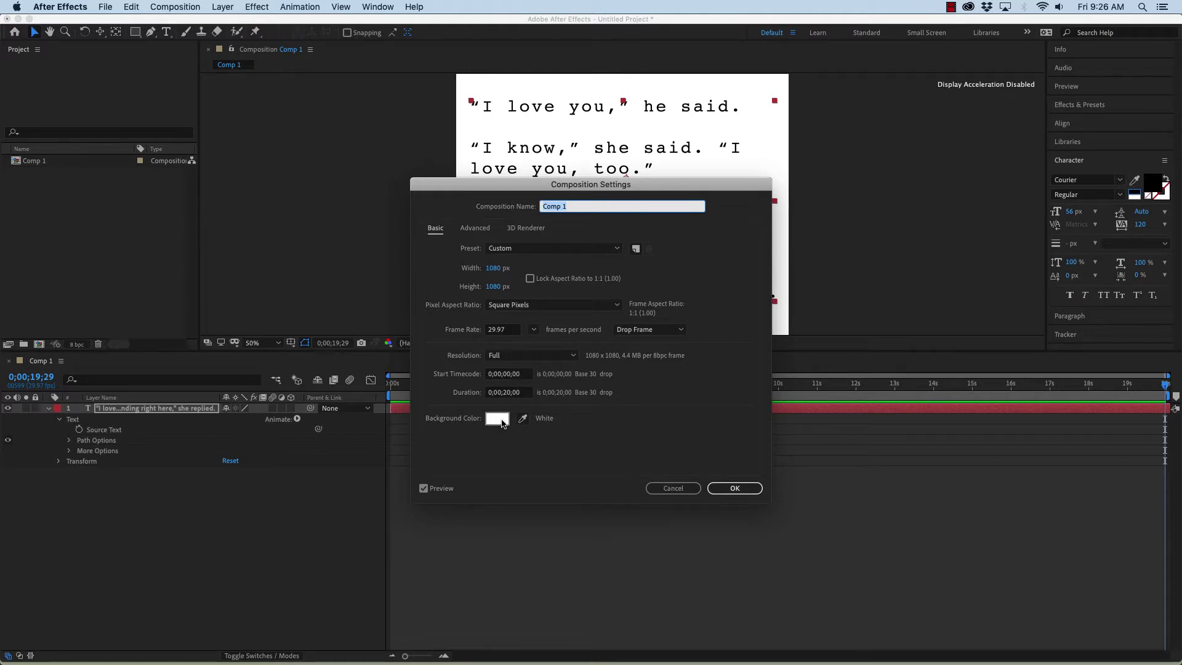
pyautogui.click(736, 488)
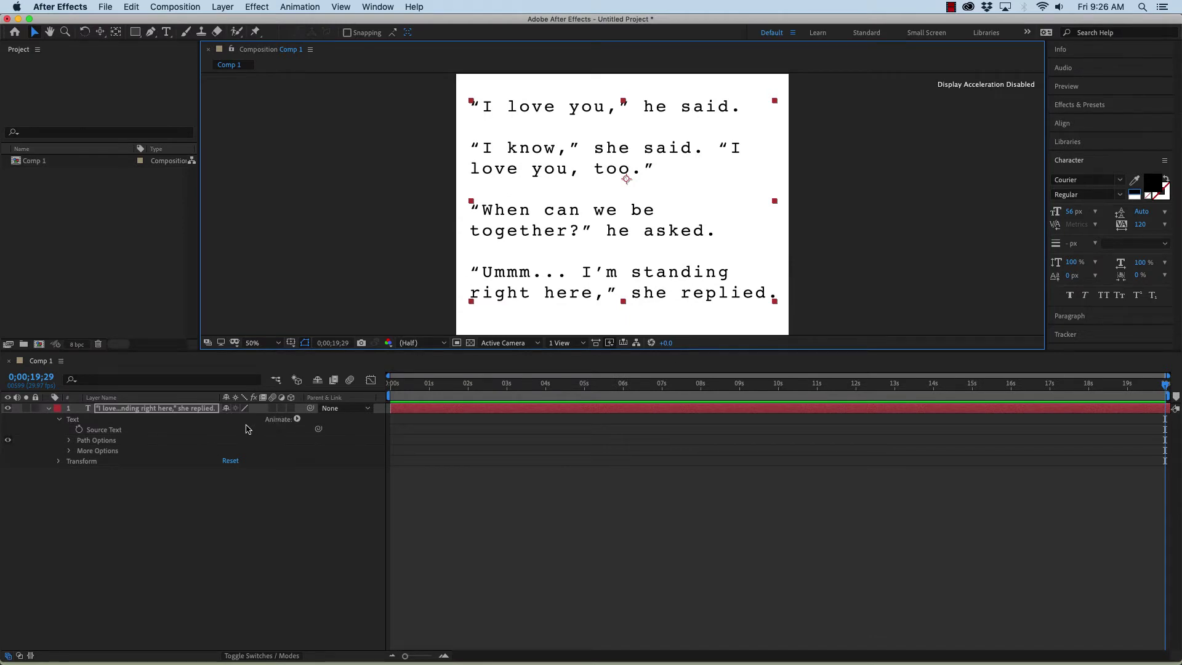
# - Add an Opacity animator to the dialogue text layer from the Animate menu
pyautogui.click(142, 409)
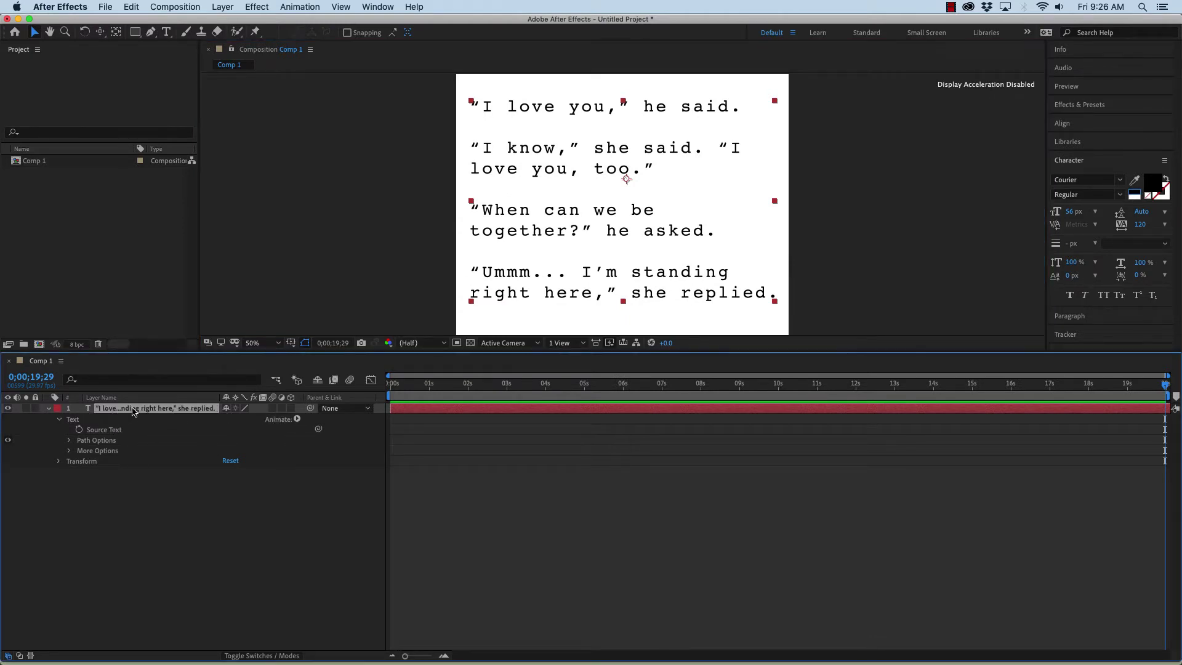
pyautogui.click(297, 420)
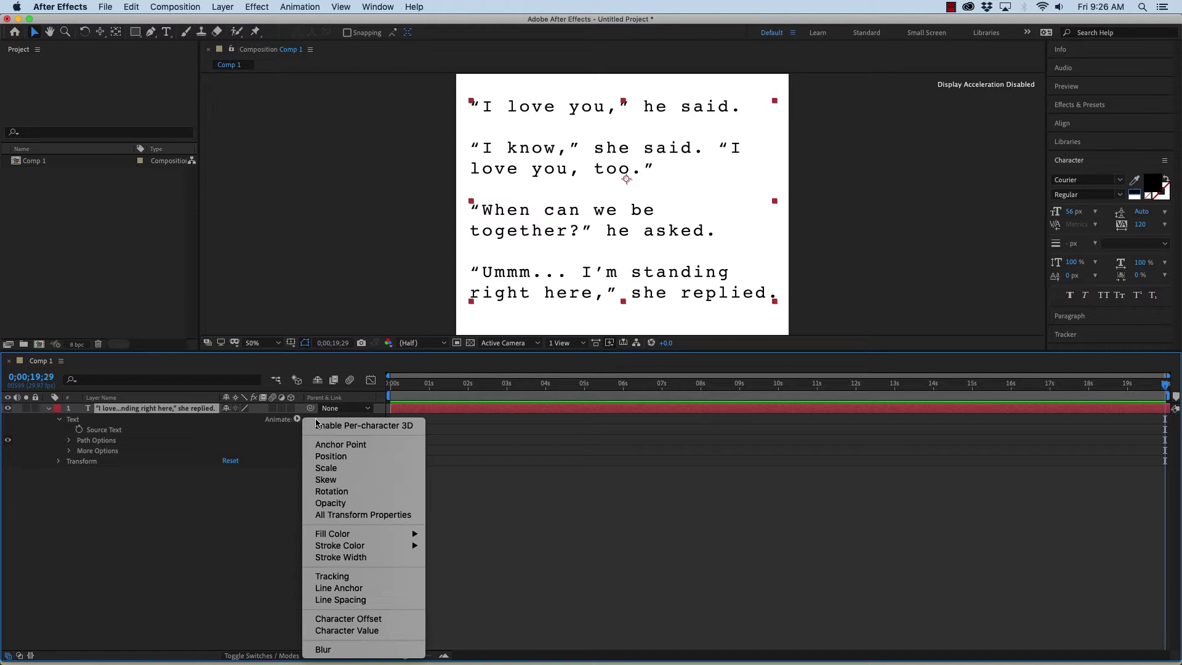
pyautogui.click(337, 506)
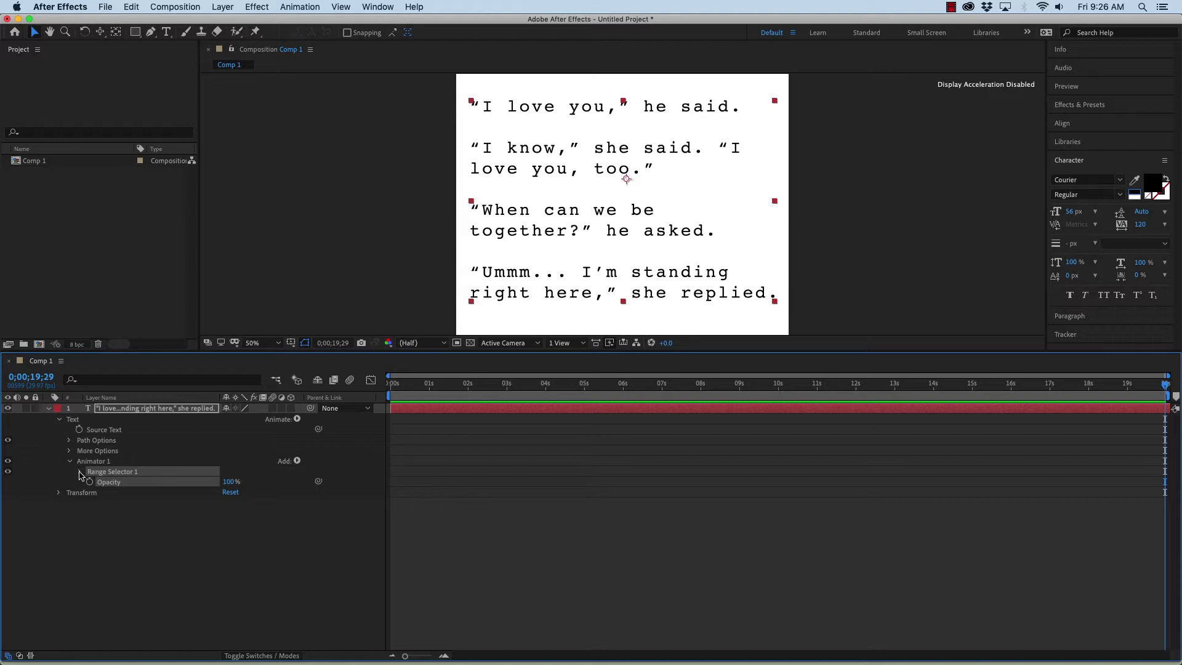
# - Expand Range Selector 1 and move the playhead back to 0;00;00;00
pyautogui.click(80, 473)
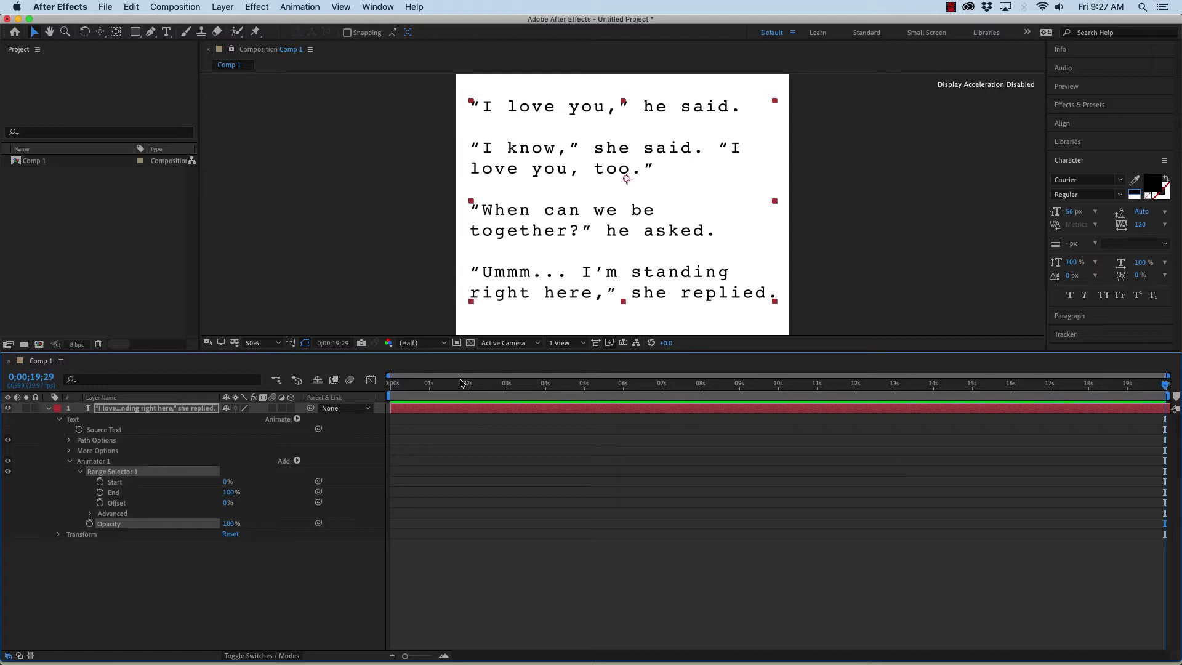
pyautogui.moveTo(1168, 386); pyautogui.dragTo(343, 399)
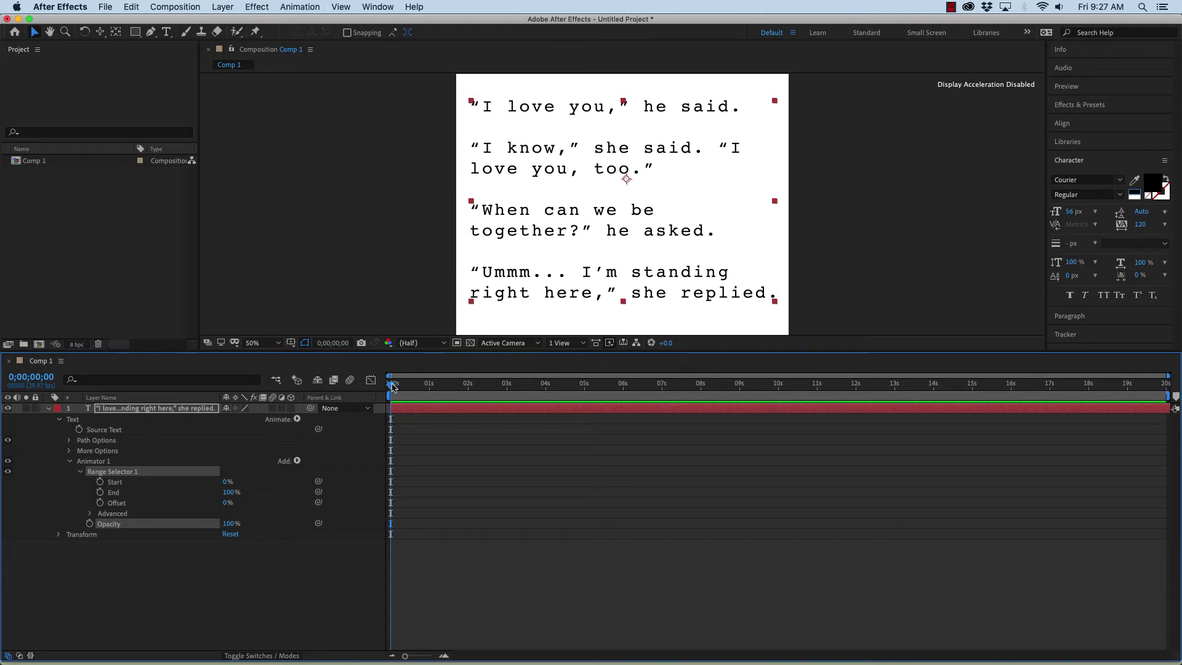
# - Keyframe Range Selector Start at 0% at 0s, testing the range handles in the viewer
pyautogui.click(99, 482)
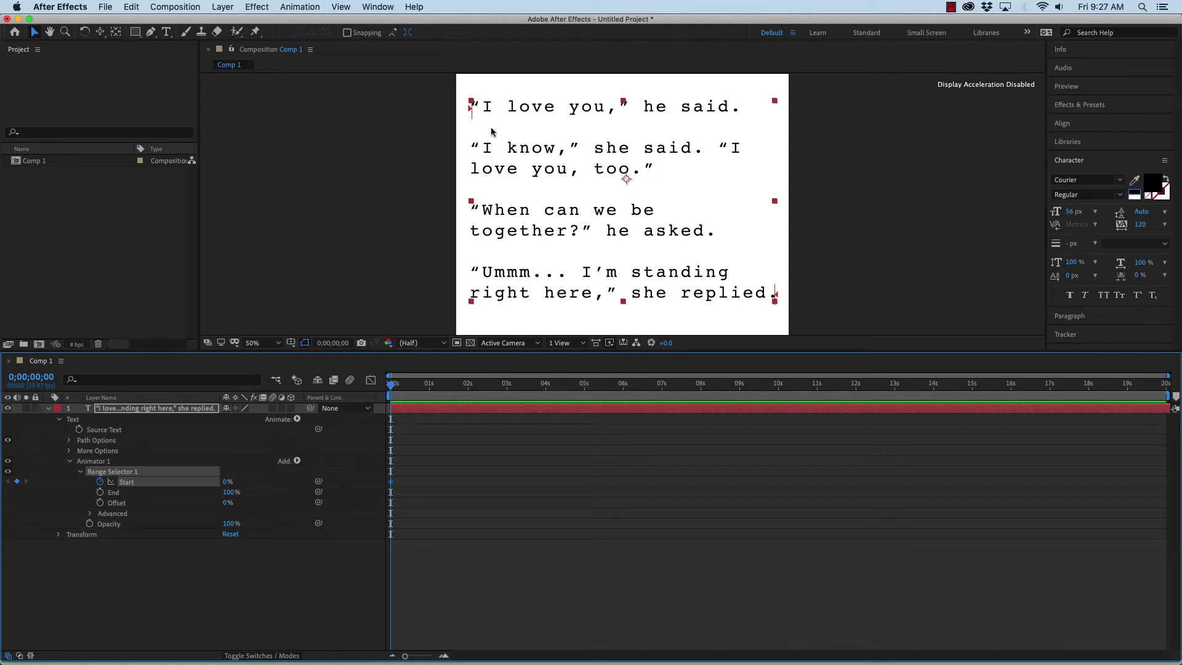
pyautogui.moveTo(469, 110); pyautogui.dragTo(628, 176)
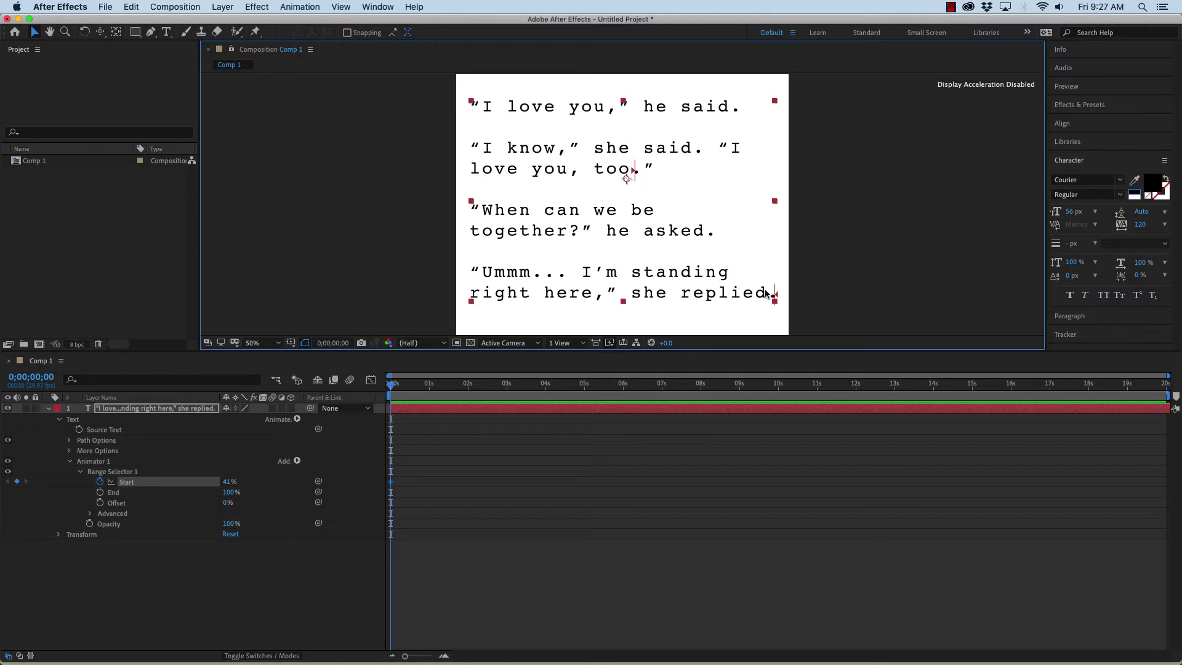
pyautogui.moveTo(635, 170); pyautogui.dragTo(471, 109)
# - Keyframe Start at 100% at 0;00;19;29, then scrub back to check the sweep
pyautogui.moveTo(391, 385); pyautogui.dragTo(1180, 384)
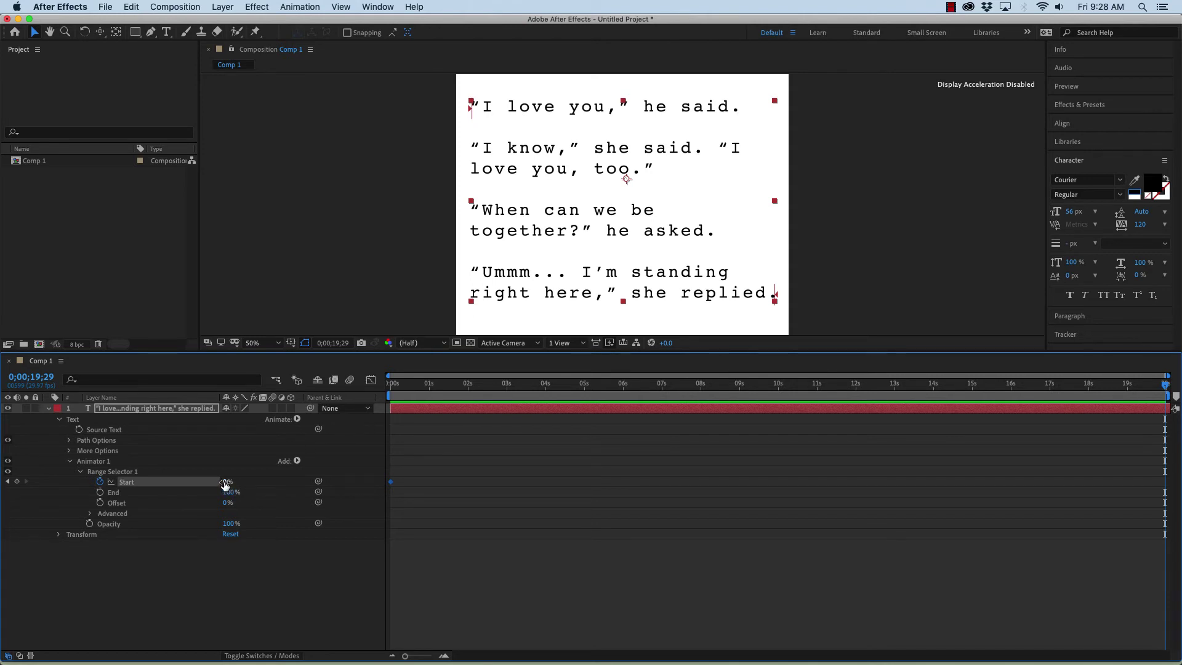
pyautogui.moveTo(225, 485); pyautogui.dragTo(308, 478)
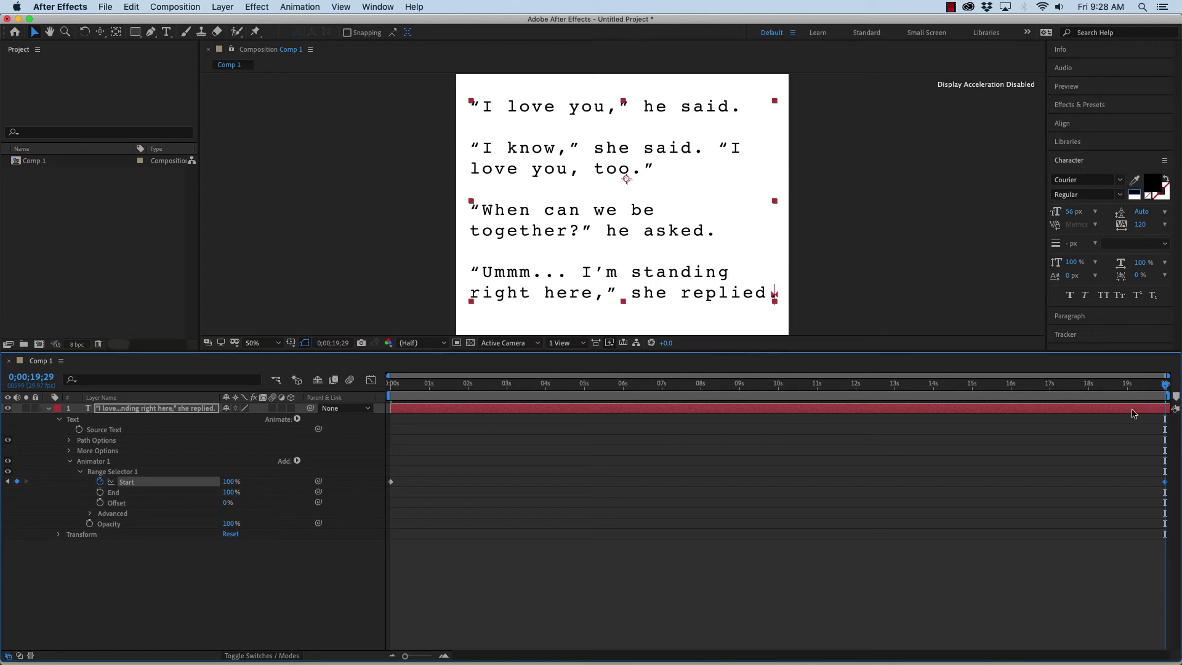
pyautogui.moveTo(1167, 389); pyautogui.dragTo(453, 367)
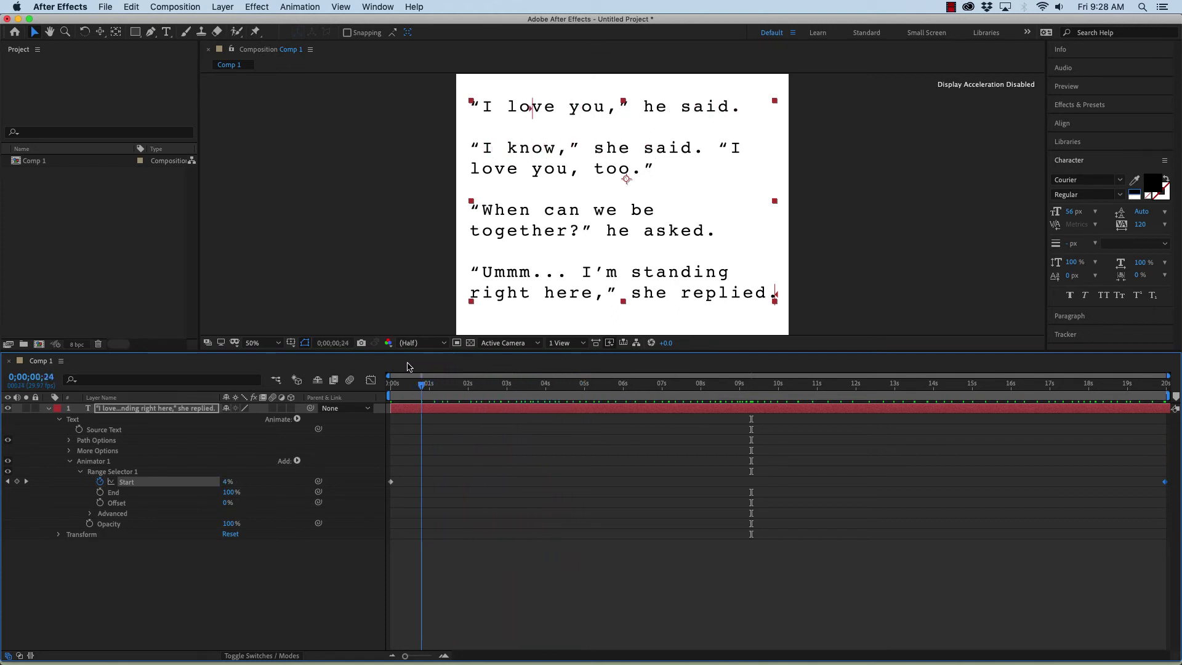
# - Set Animator 1's Opacity to 0% at the comp start and scrub to check the reveal
pyautogui.moveTo(407, 367); pyautogui.dragTo(384, 366)
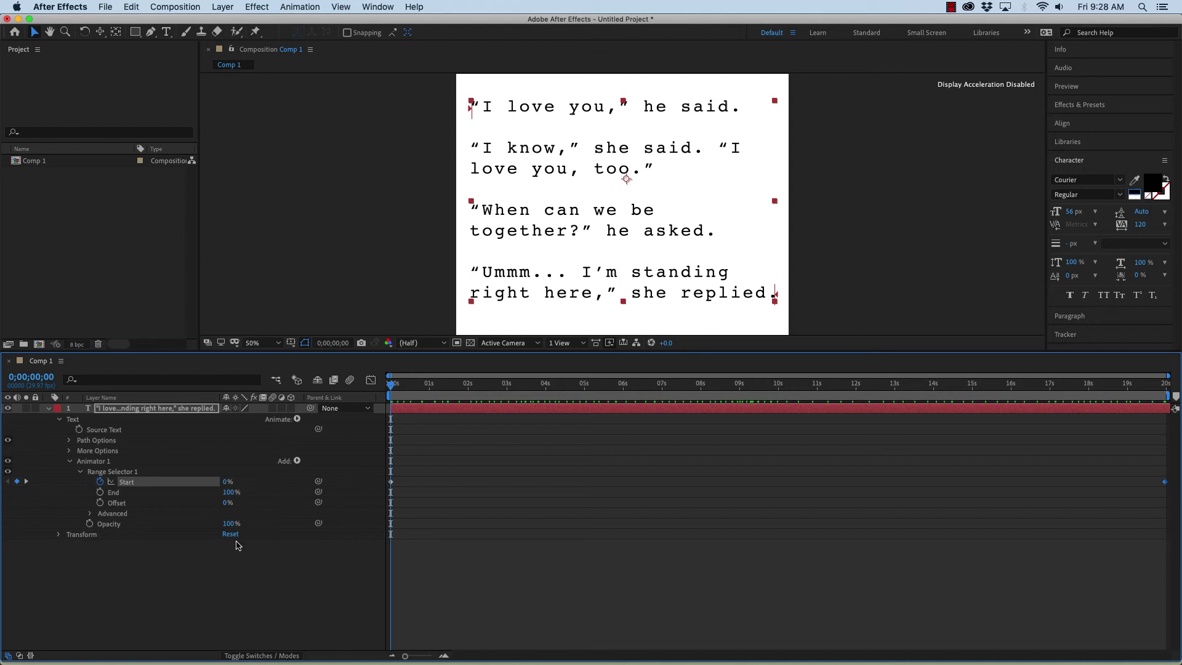
pyautogui.click(227, 524)
pyautogui.write('0')
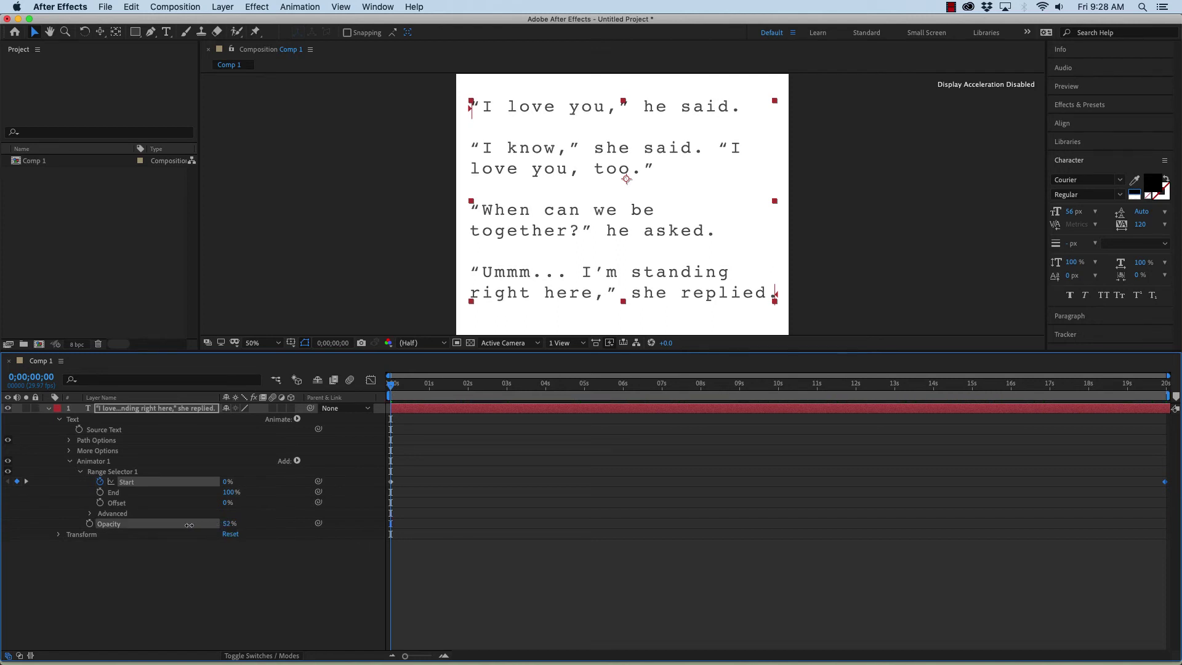
pyautogui.press('Return')
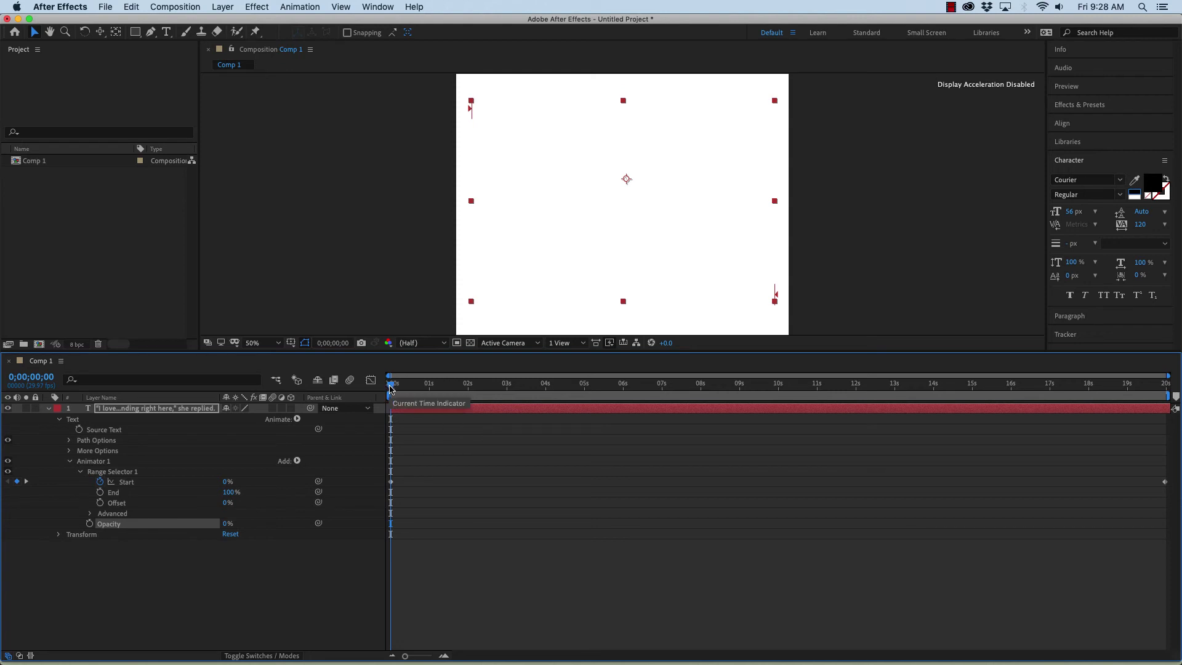
pyautogui.moveTo(390, 387)
pyautogui.mouseDown()
pyautogui.moveTo(1166, 386)
pyautogui.moveTo(784, 401)
pyautogui.moveTo(385, 387)
pyautogui.mouseUp()
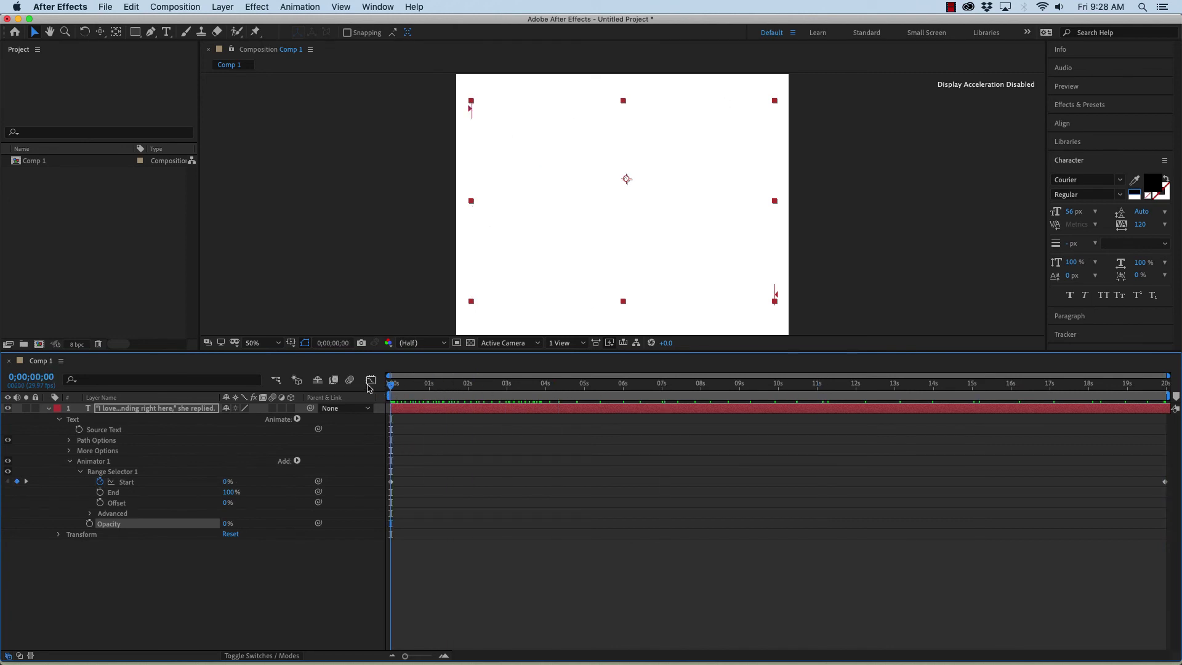
pyautogui.press('space')
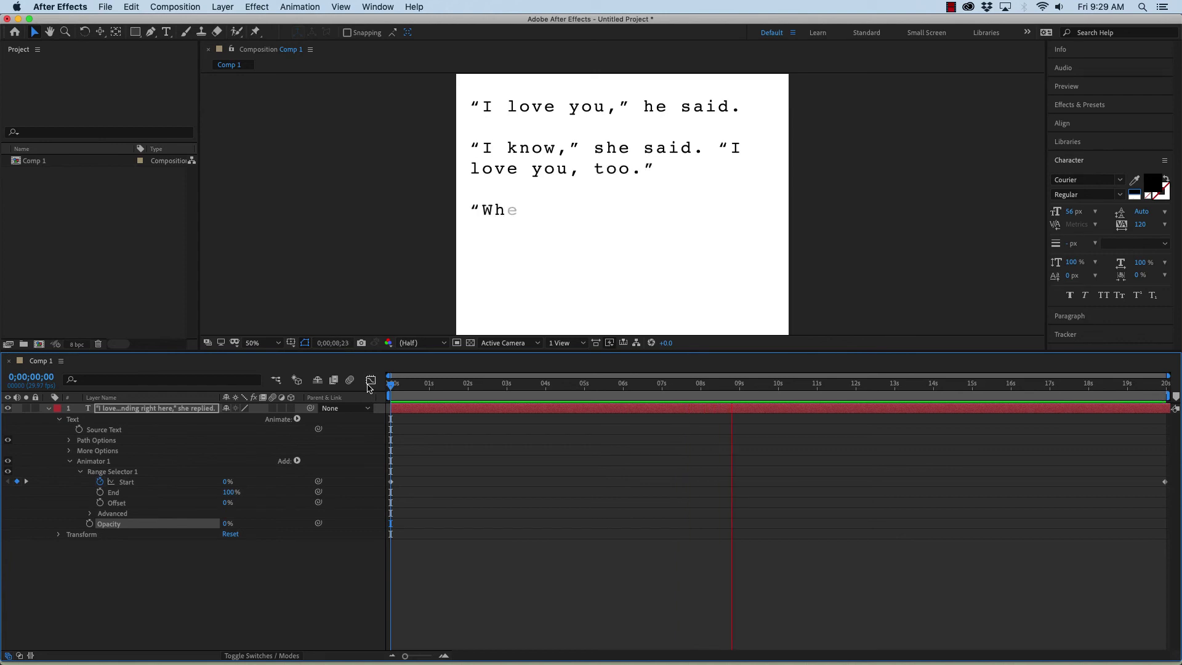
pyautogui.press('space')
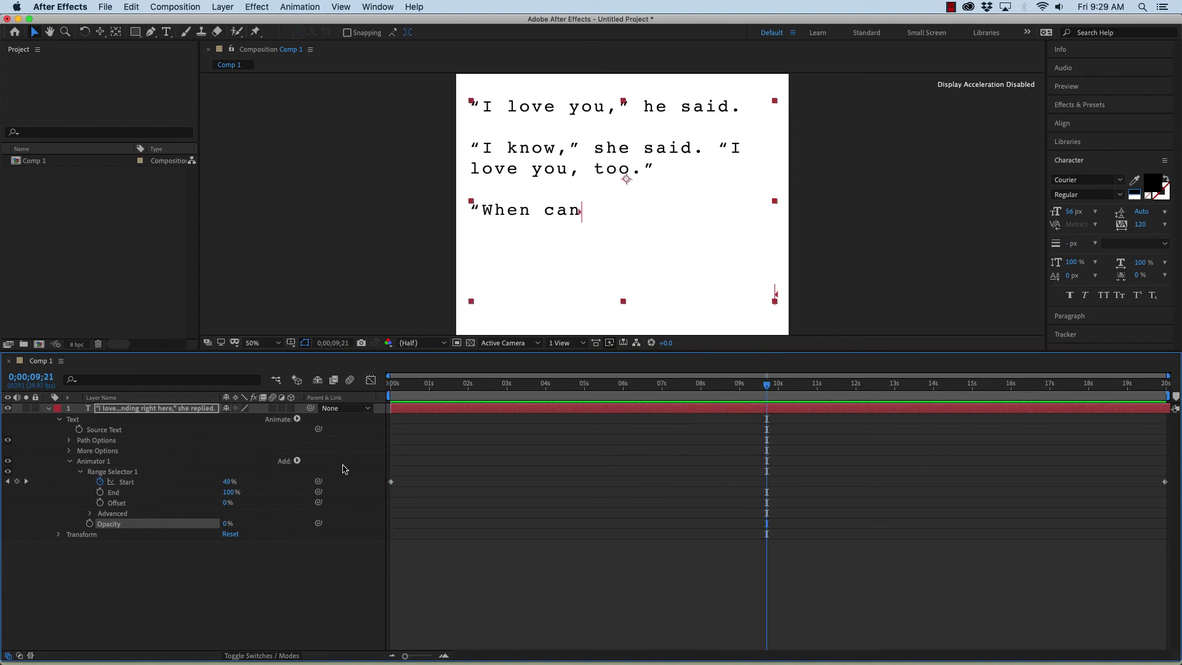
pyautogui.moveTo(769, 388); pyautogui.dragTo(384, 386)
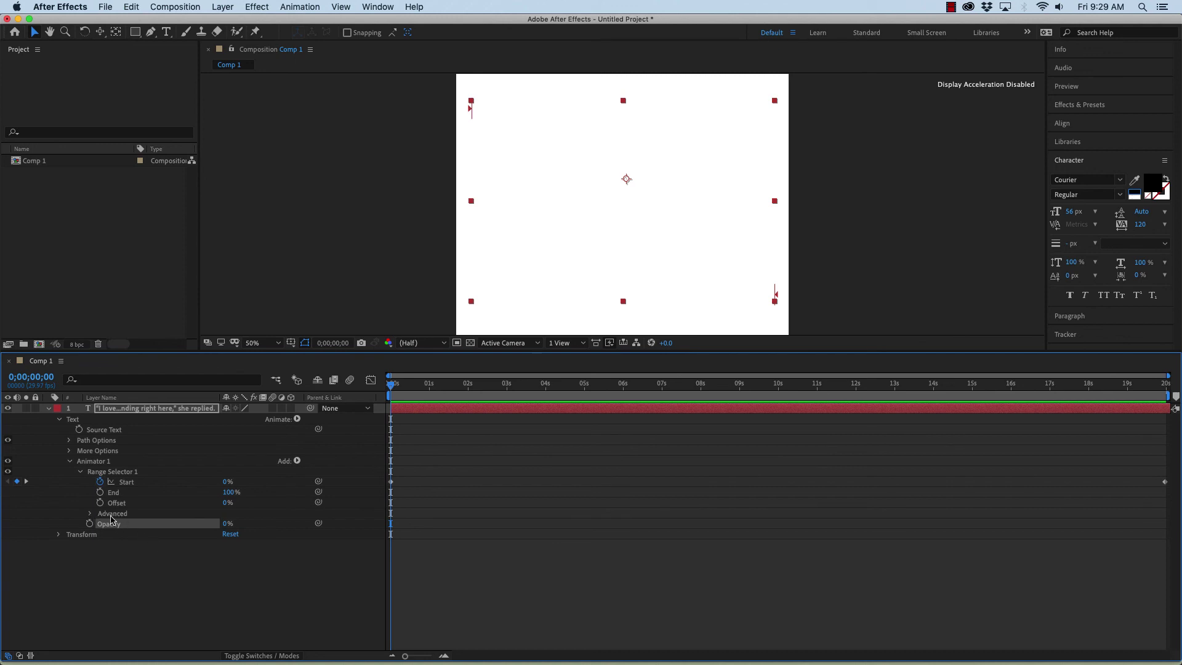
# - Set Advanced Smoothness to 0%, preview the typewriter animation, and rewind to the start
pyautogui.click(90, 513)
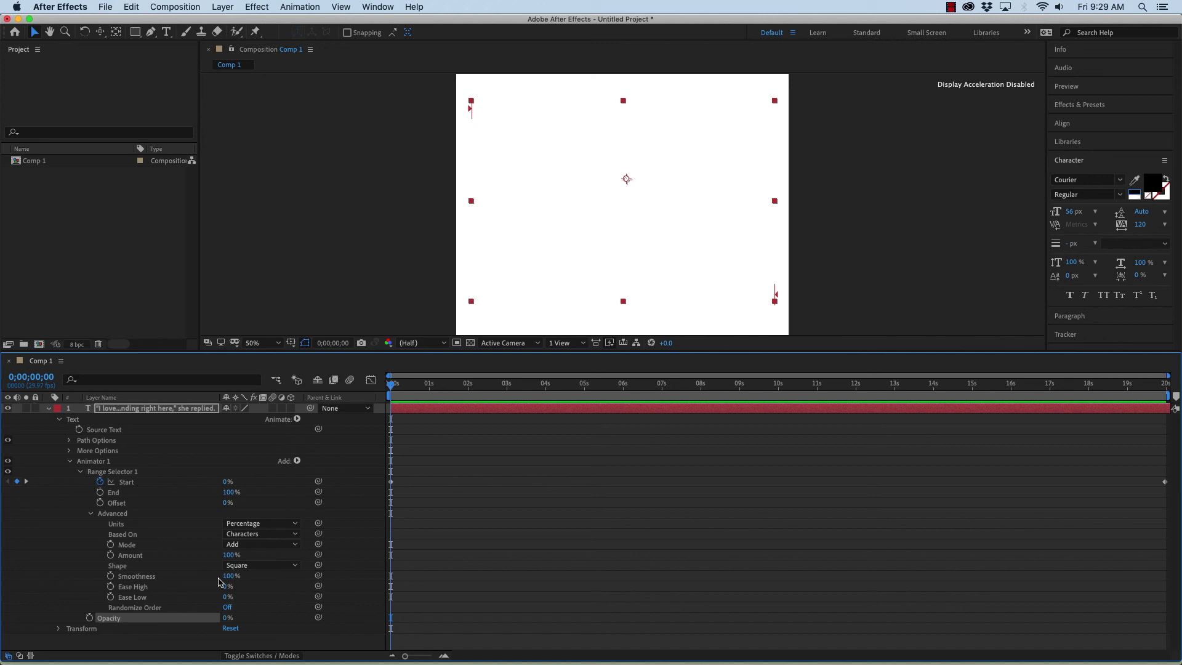
pyautogui.moveTo(227, 576); pyautogui.dragTo(155, 578)
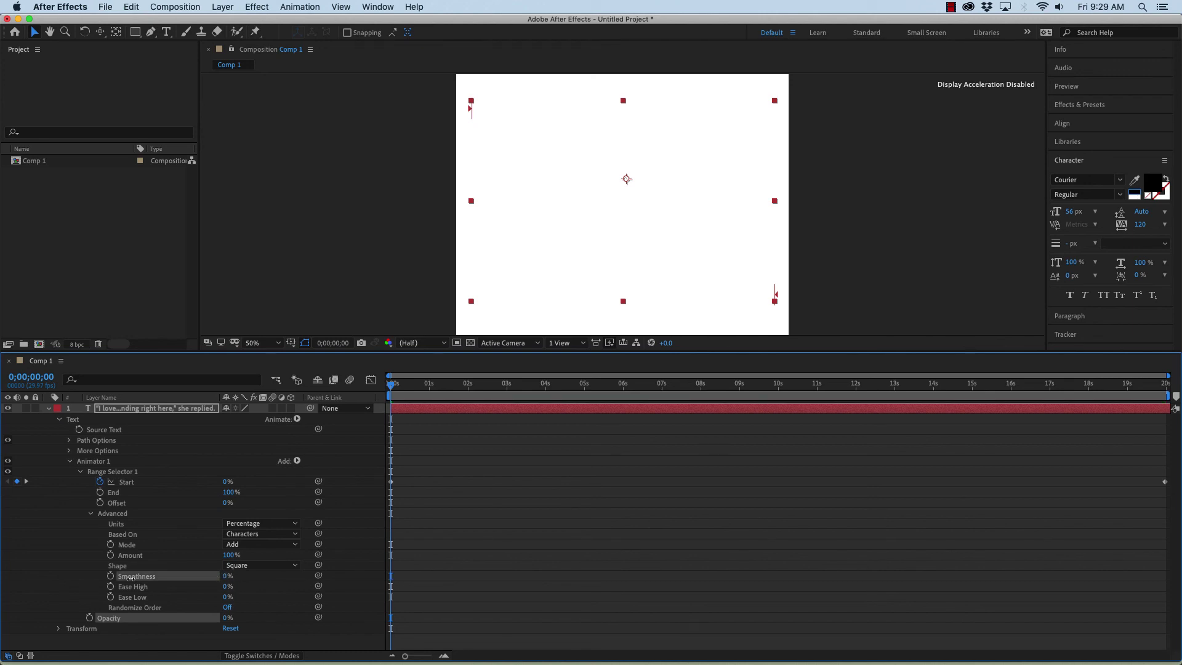
pyautogui.click(130, 578)
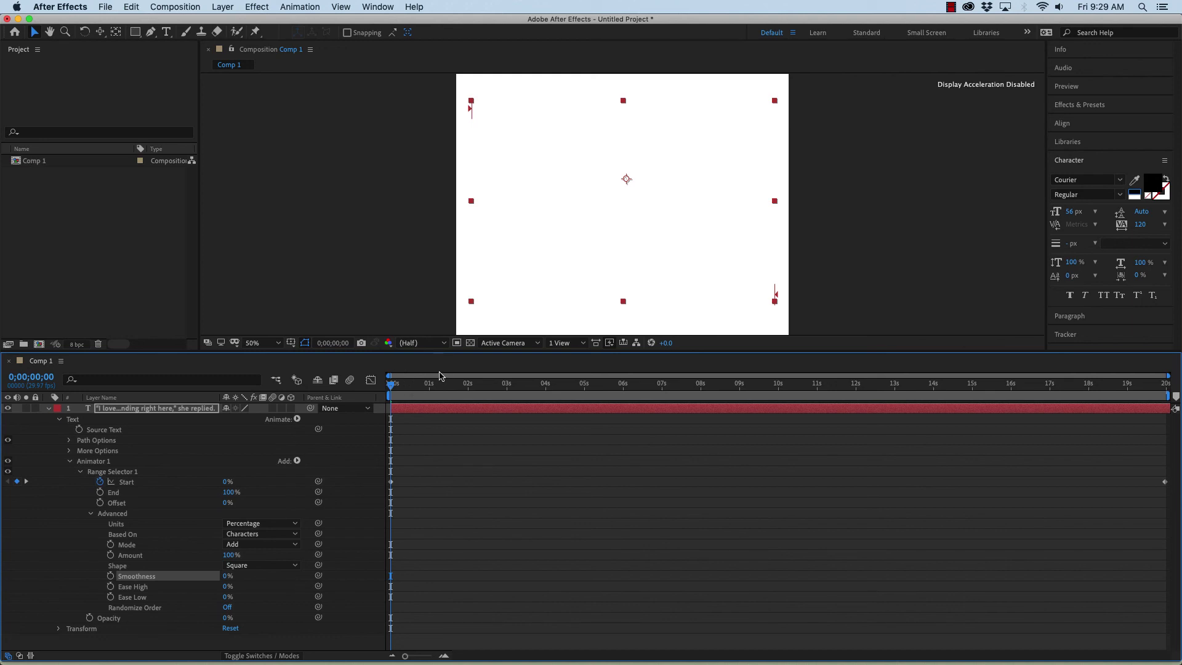
pyautogui.press('space')
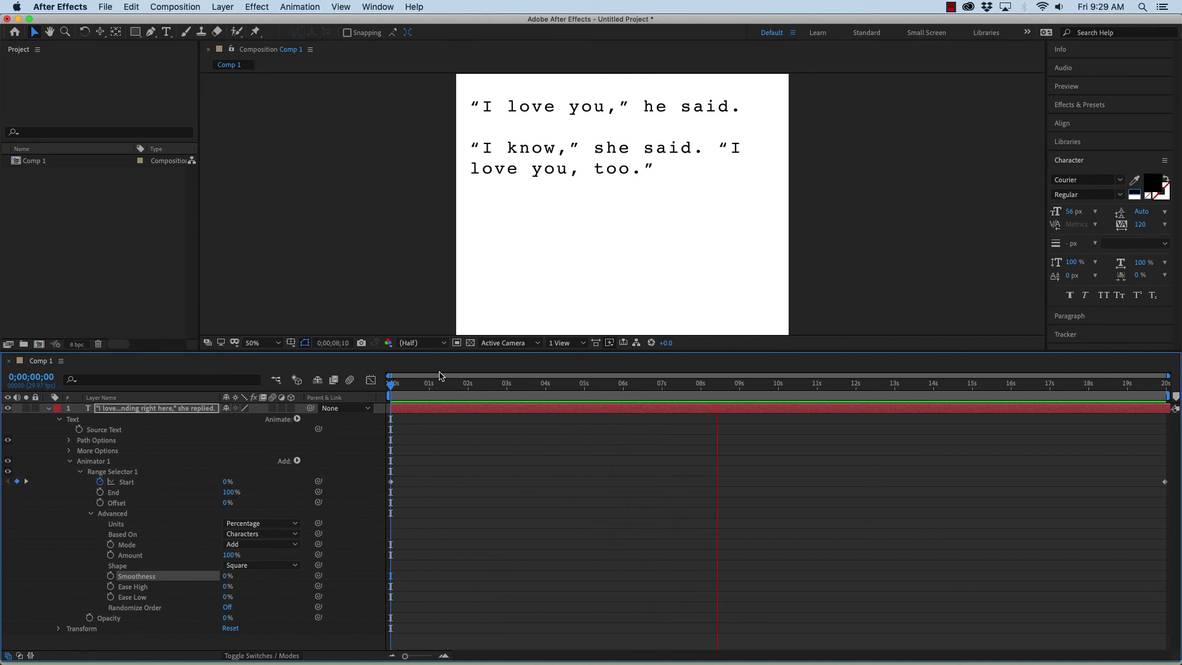
pyautogui.press('space')
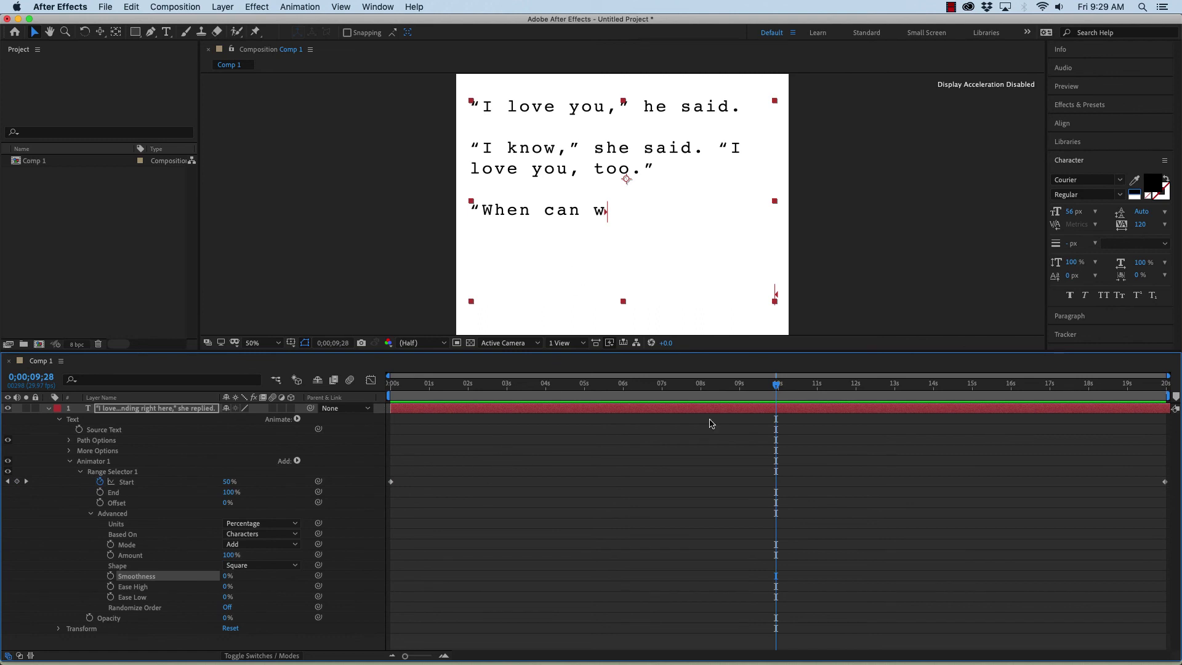
pyautogui.moveTo(777, 385); pyautogui.dragTo(375, 386)
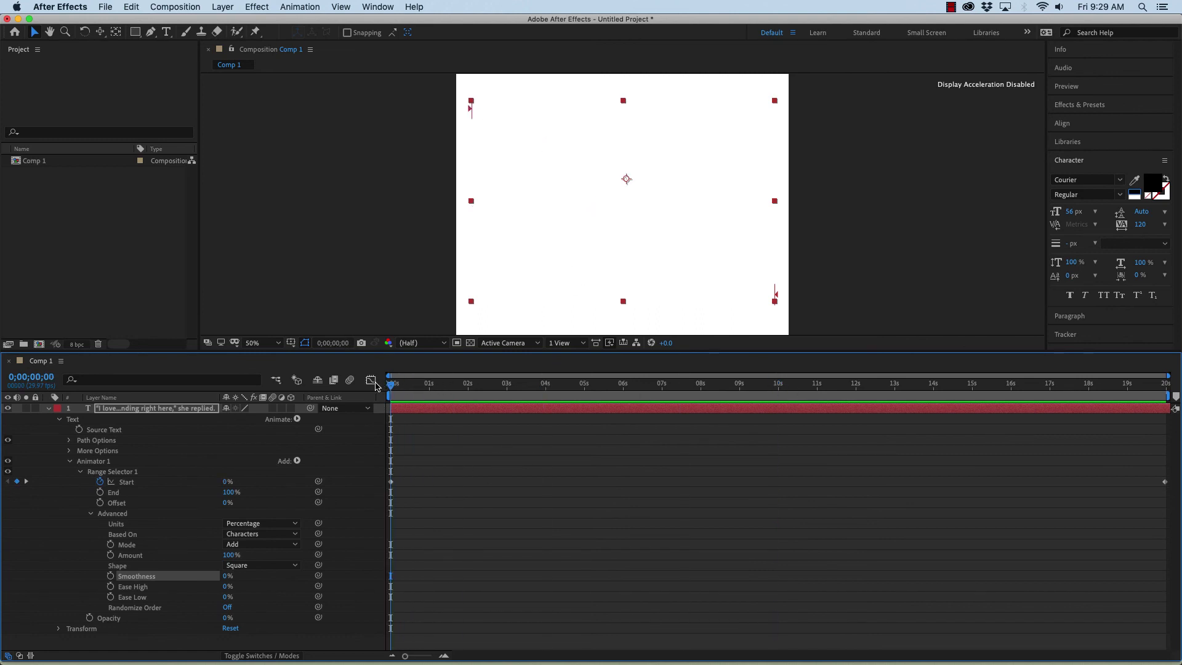